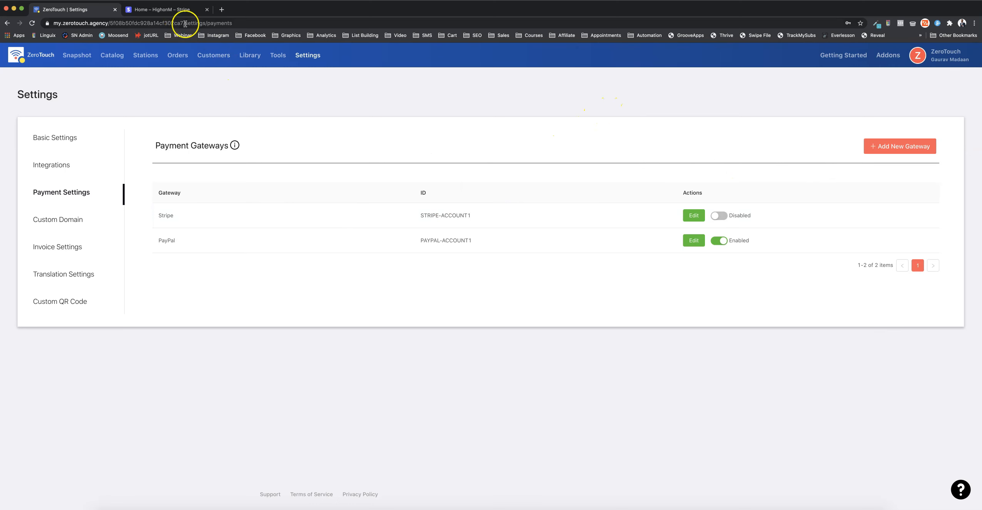
Switch to the Stripe dashboard and open its developer section
click(168, 12)
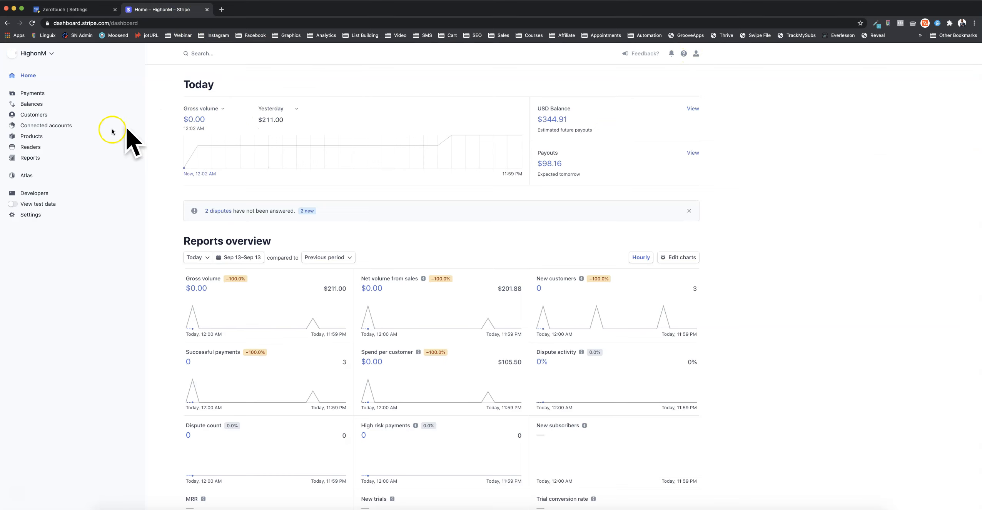
click(39, 196)
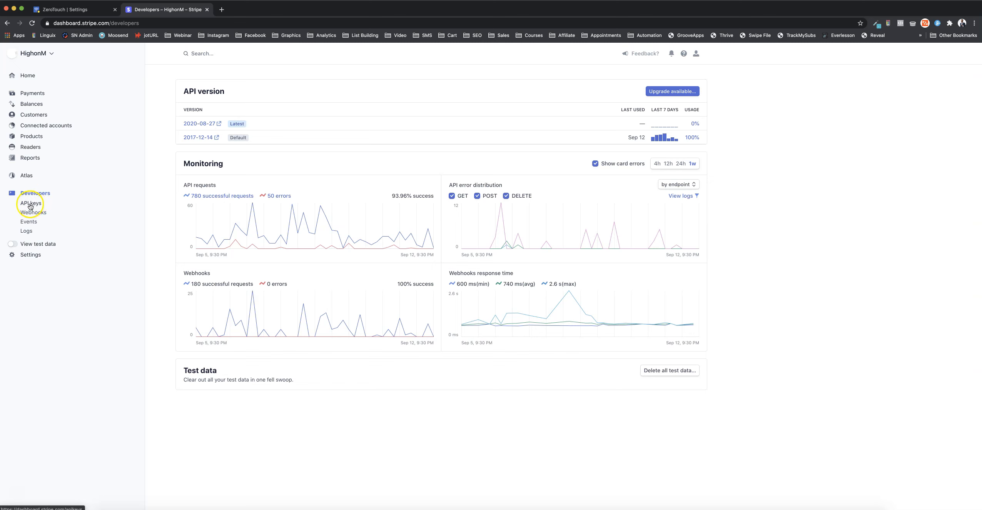
Switch back to ZeroTouch and start adding a new payment gateway with Stripe as the gateway type
click(75, 9)
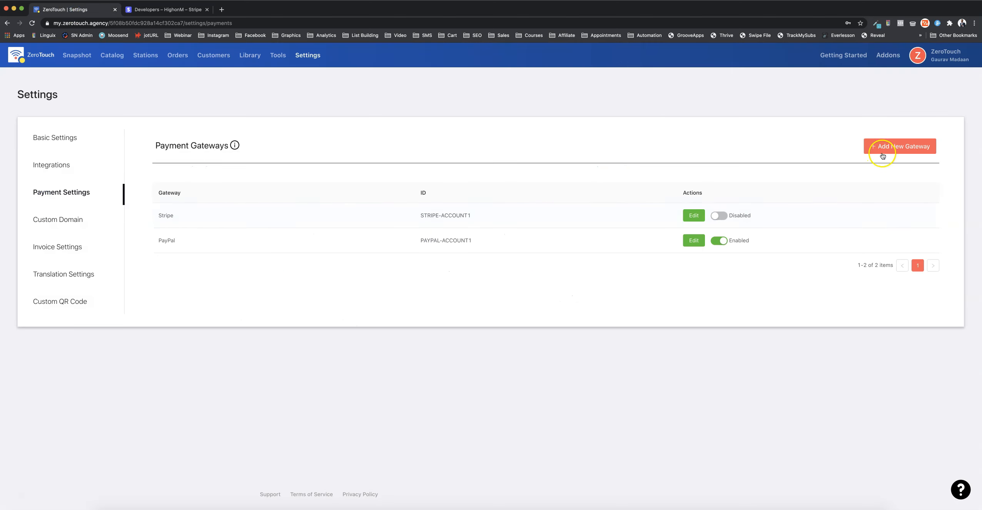
click(899, 147)
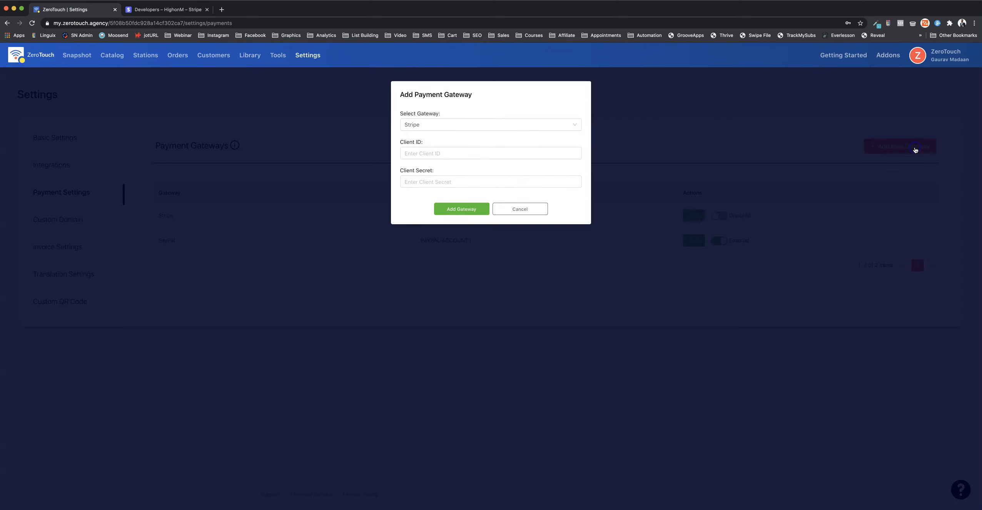
click(476, 124)
click(471, 140)
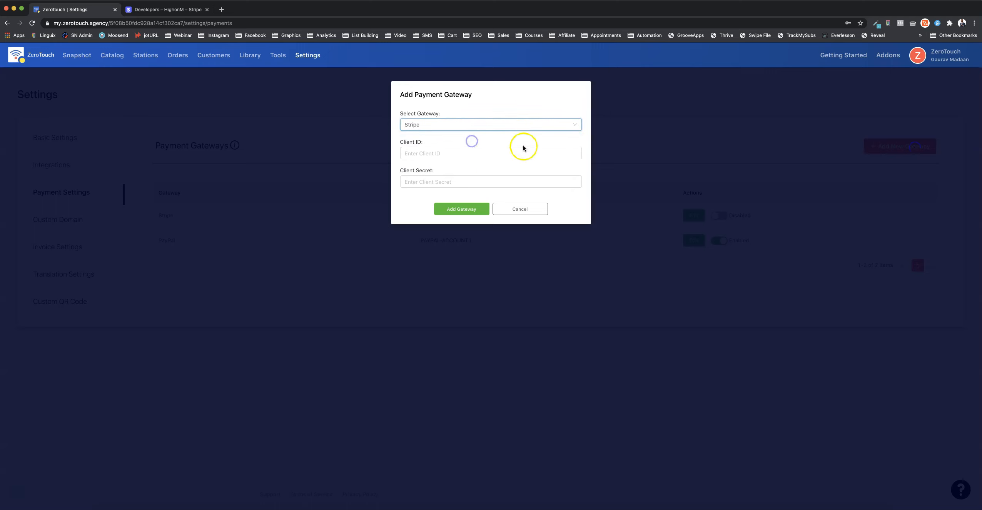
click(436, 154)
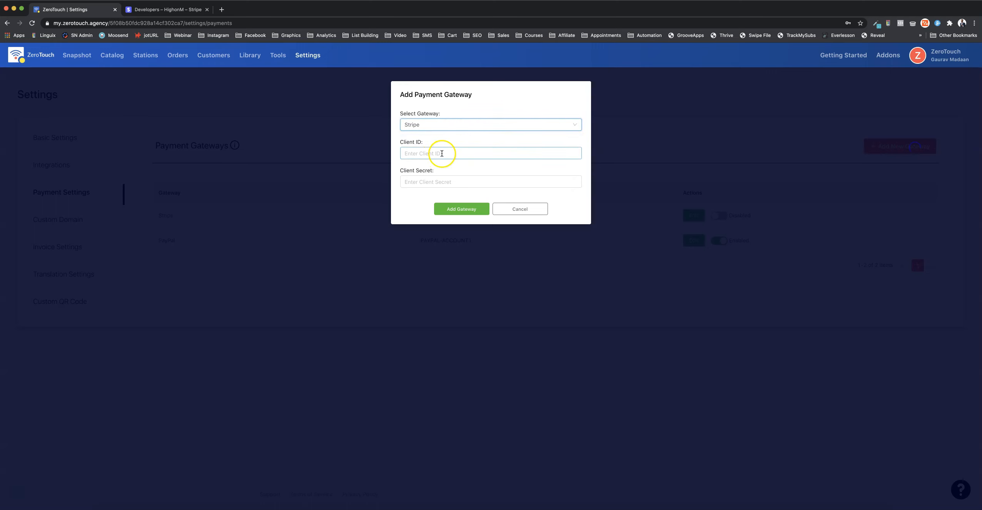
click(452, 183)
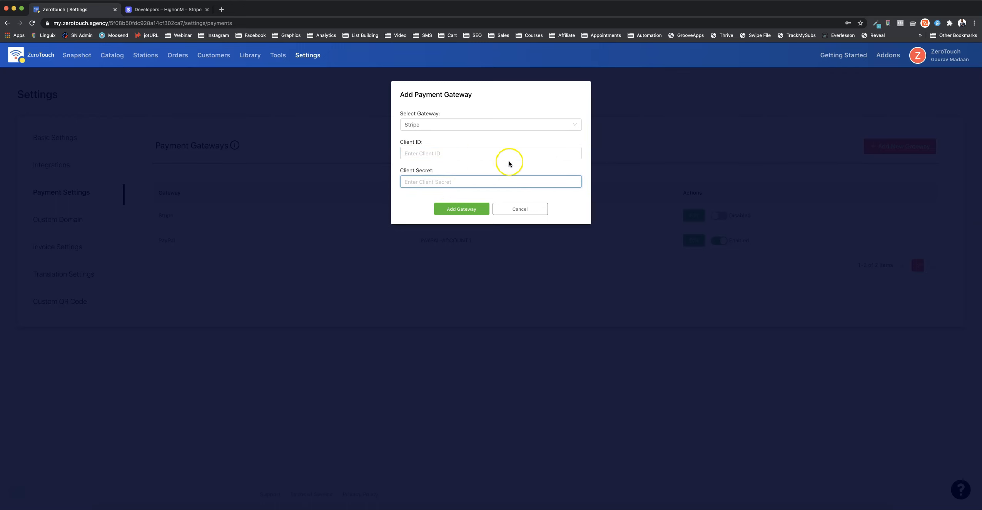
Return to the Stripe dashboard, open the API keys page and copy the live publishable key
click(144, 11)
click(39, 201)
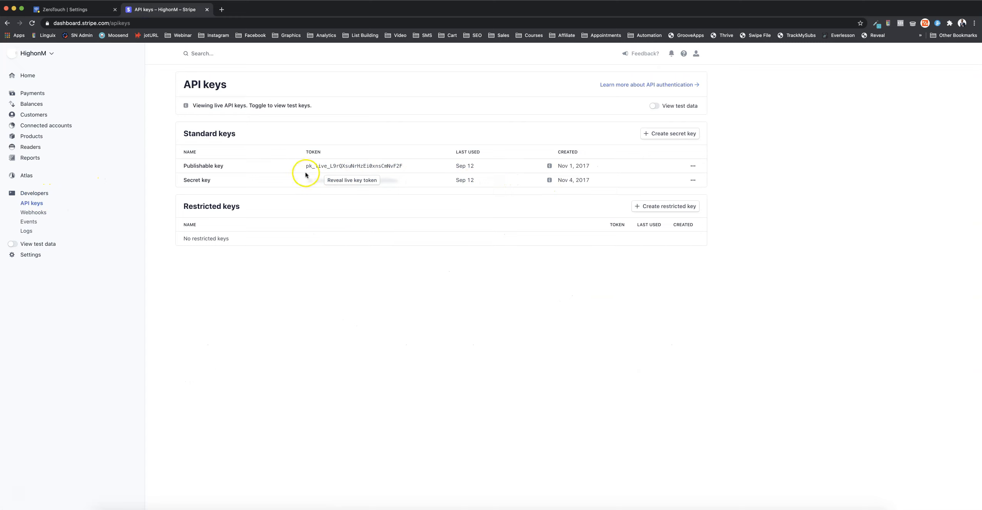
drag(301, 166, 404, 164)
double_click(403, 166)
key(super+c)
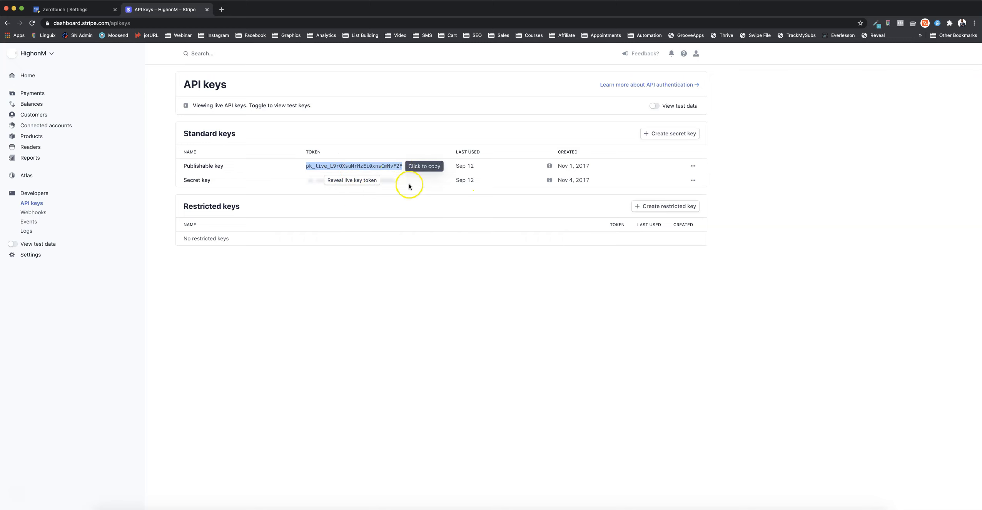
Switch to ZeroTouch and paste the publishable key as the new gateway's Client ID, without any leading or trailing spaces
click(56, 16)
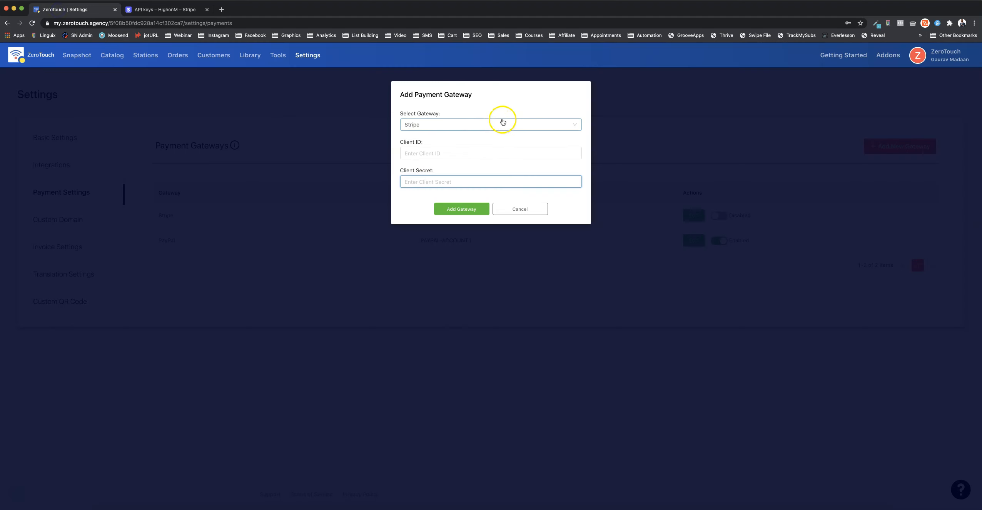
click(411, 154)
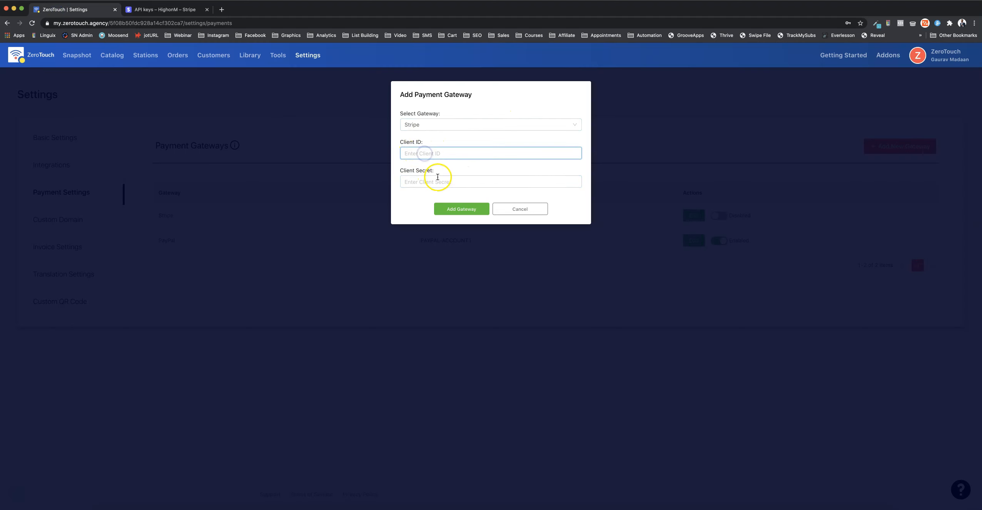
click(150, 10)
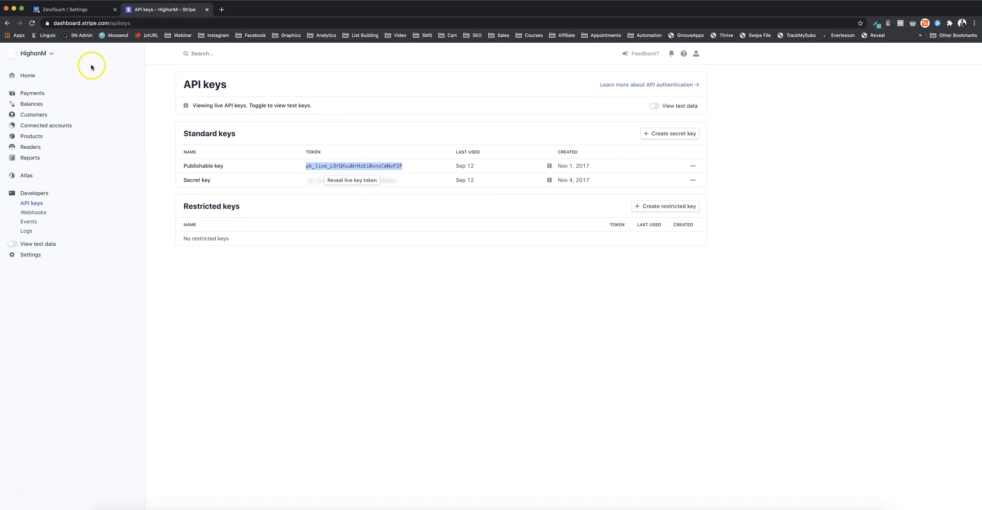
click(73, 9)
click(410, 152)
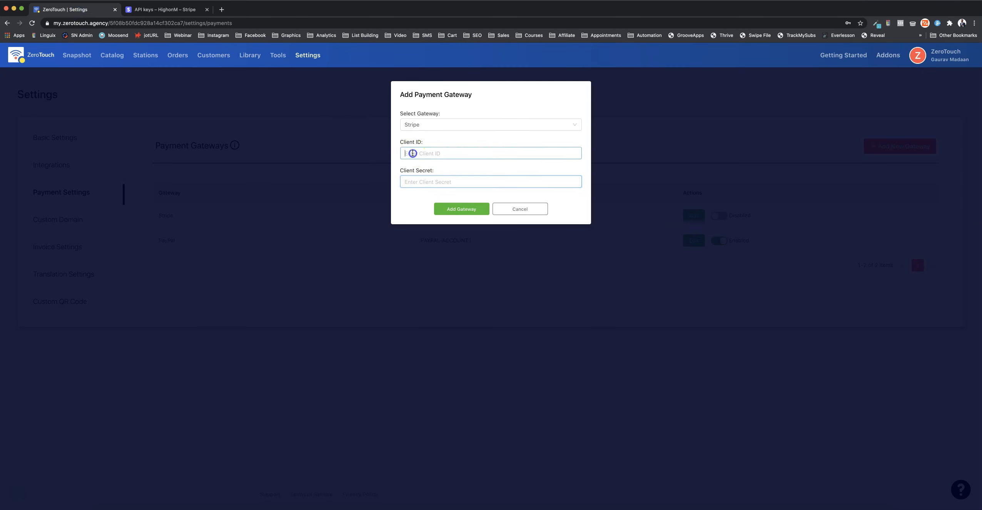
key(super+v)
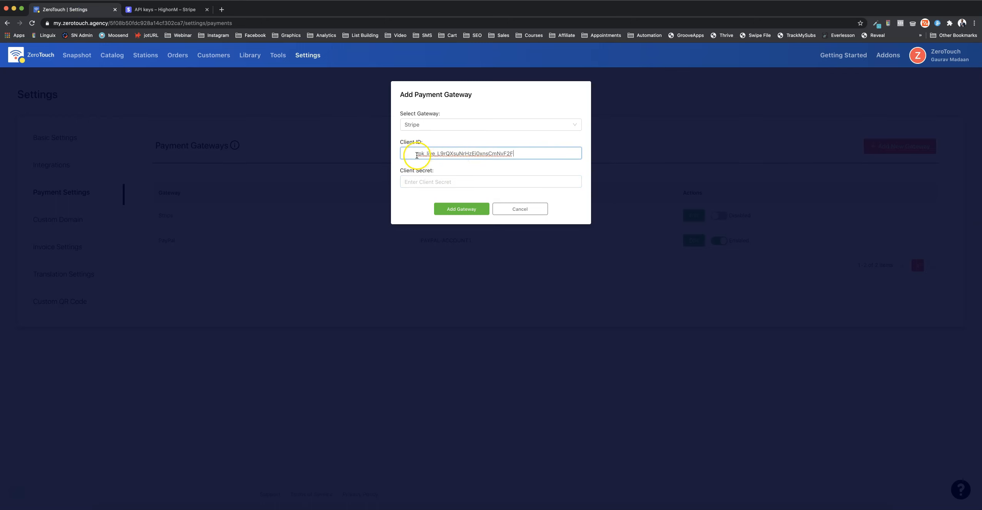
key(BackSpace)
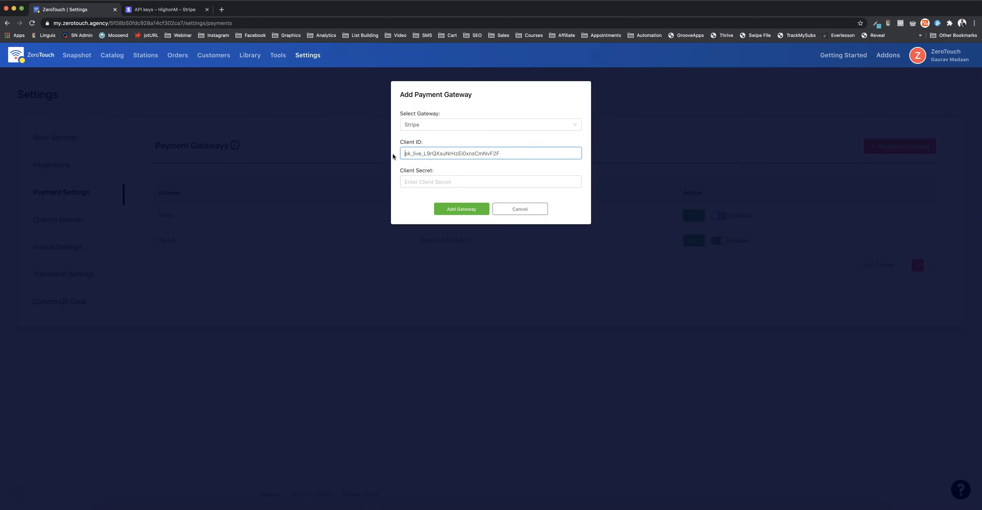
drag(405, 153, 496, 156)
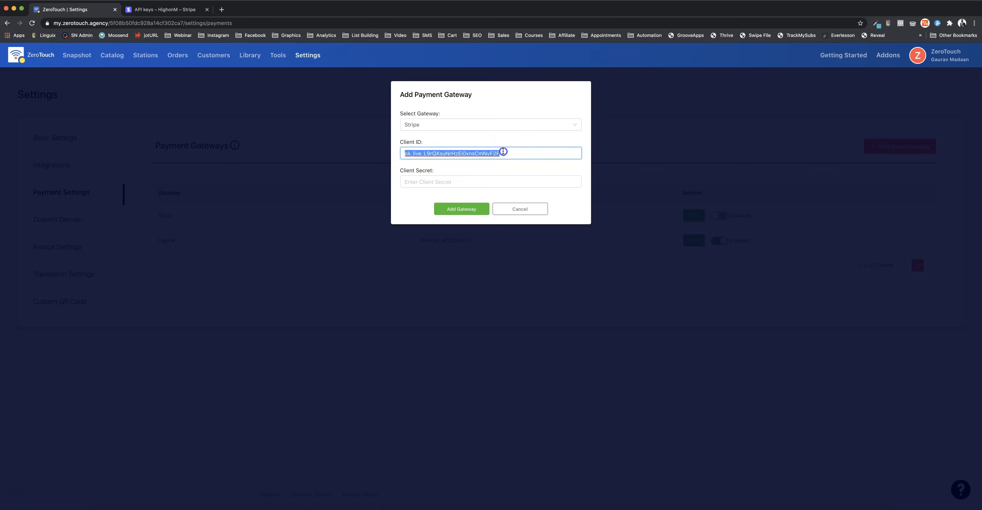
click(463, 153)
click(417, 155)
drag(403, 155, 533, 159)
click(505, 152)
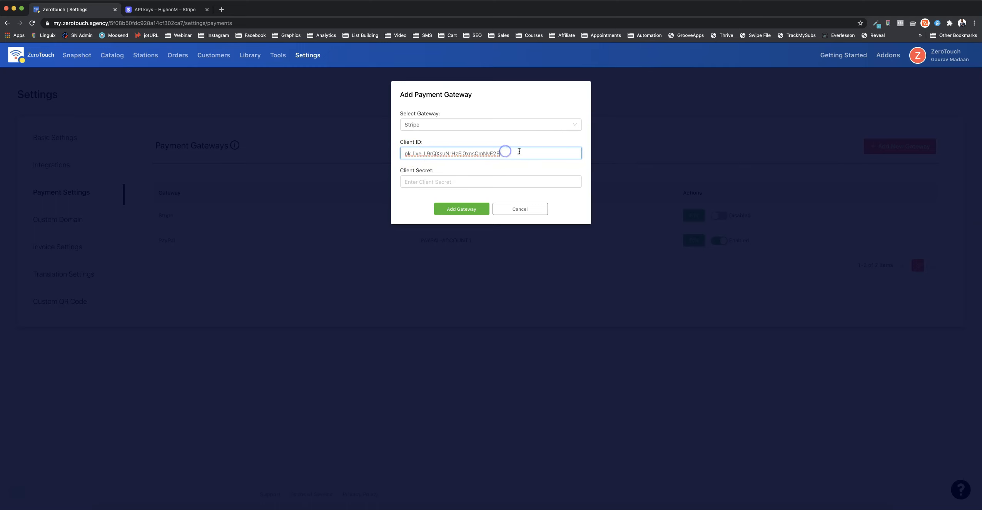
Switch to Stripe, reveal the live secret key by confirming the account password, and copy the key
click(164, 11)
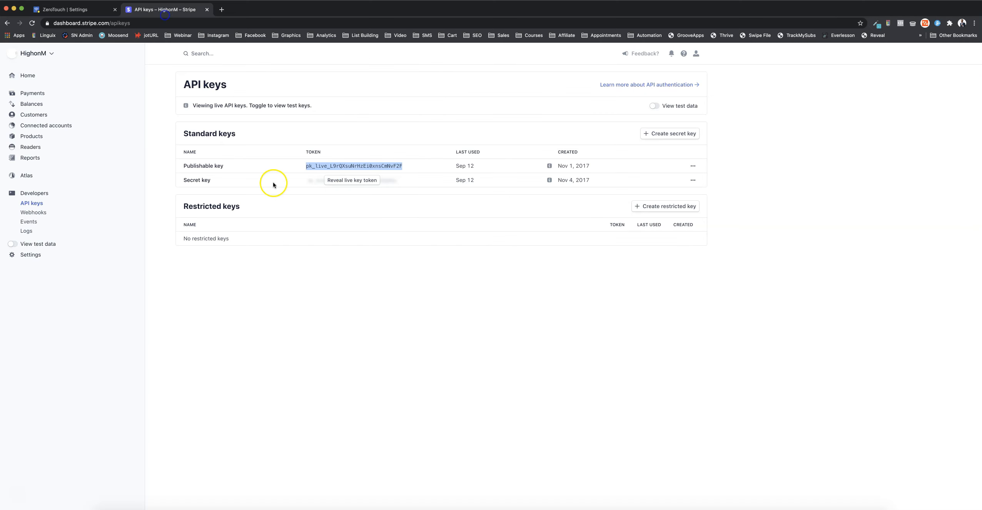
click(369, 184)
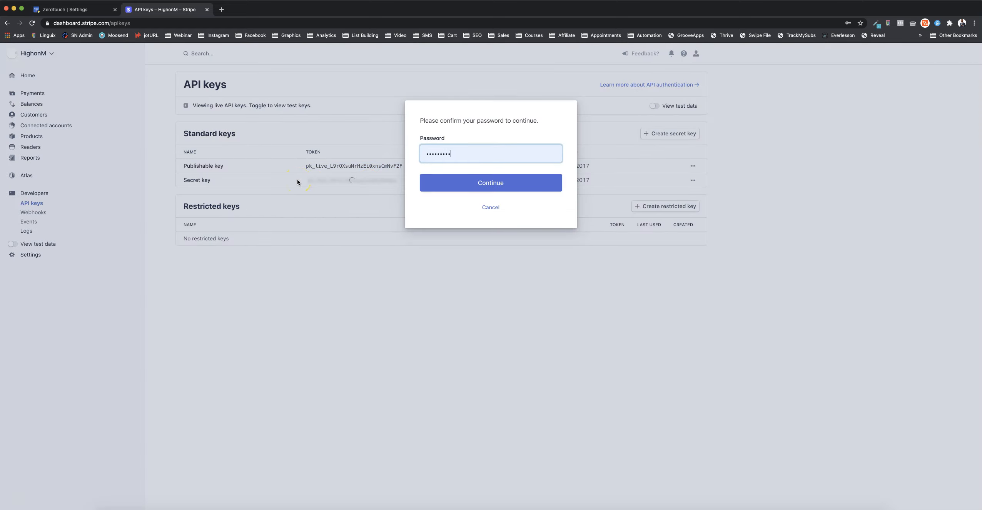
click(455, 178)
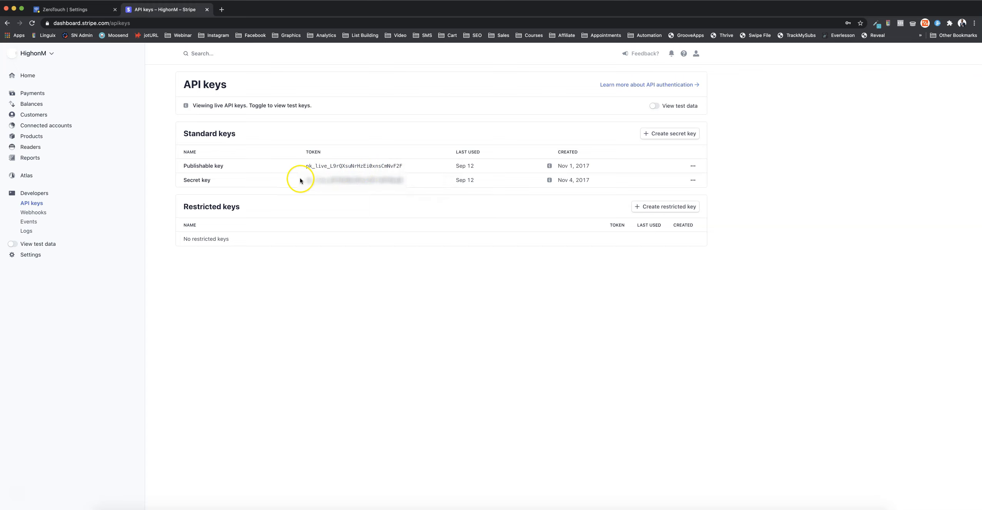
drag(401, 175, 328, 179)
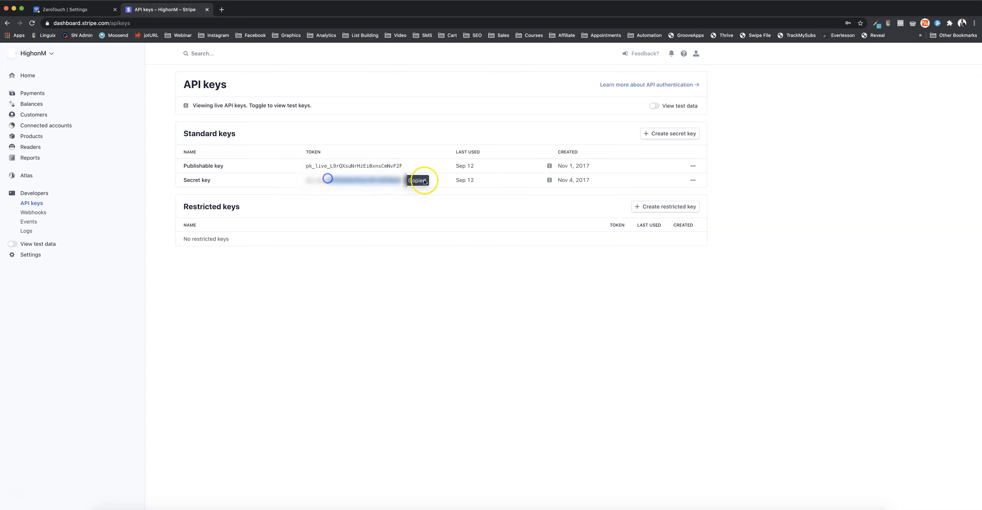
Switch to ZeroTouch, paste the secret key as the Client Secret and add the Stripe gateway
click(71, 10)
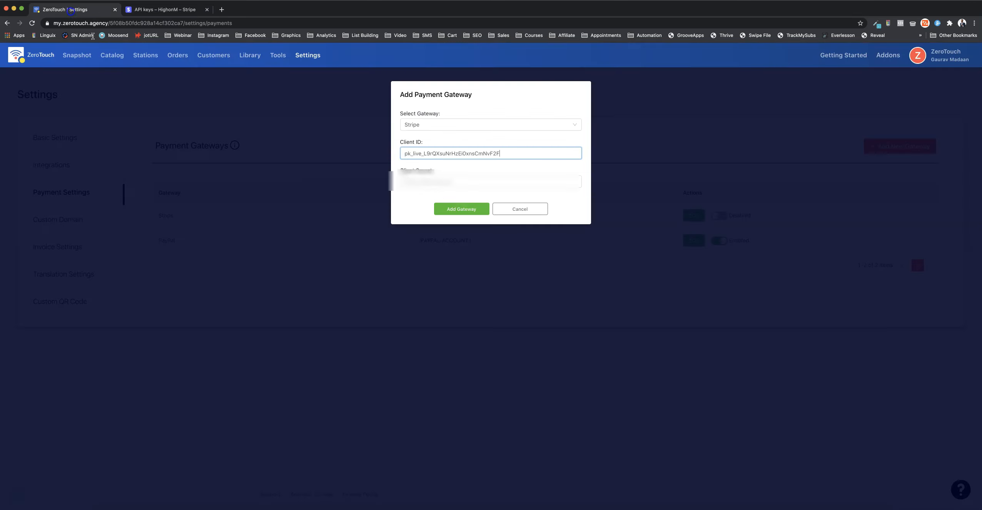
click(459, 176)
key(super+v)
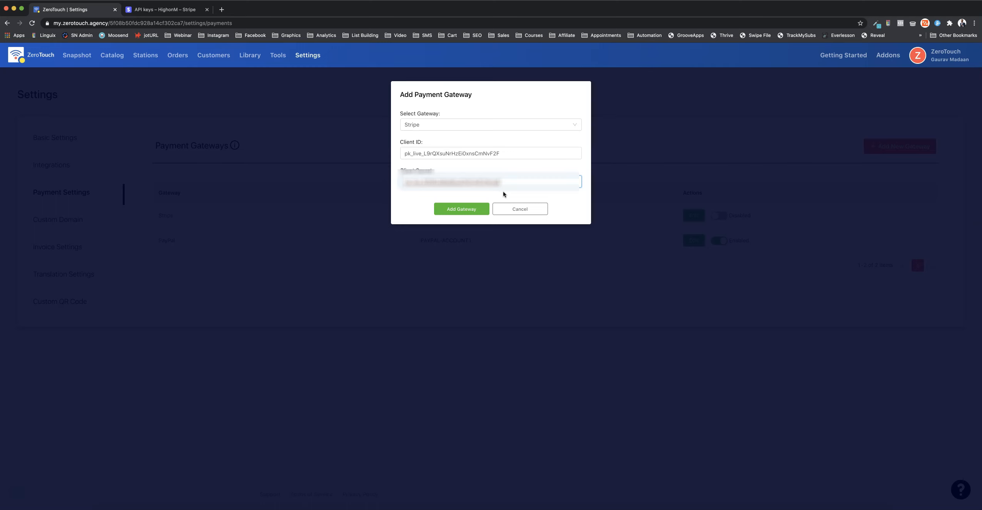
click(466, 210)
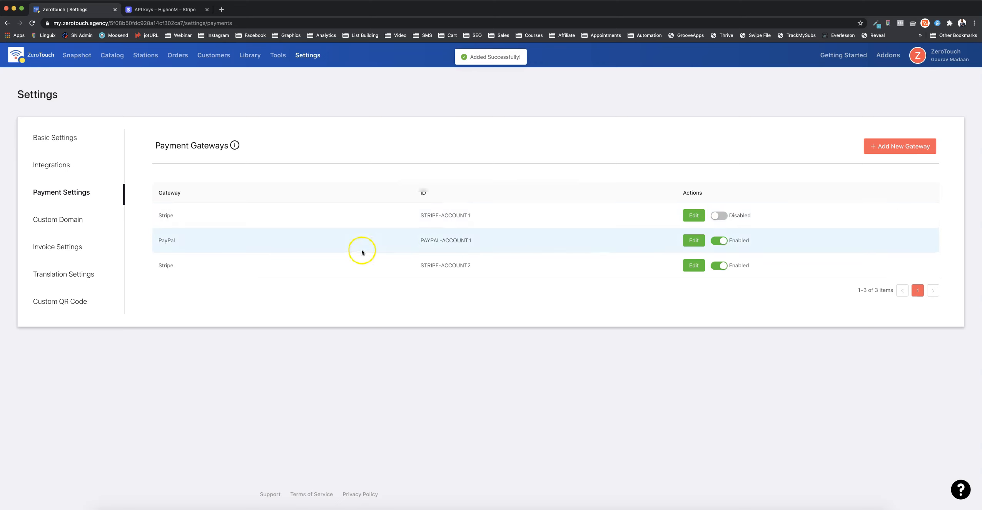
drag(423, 266, 484, 266)
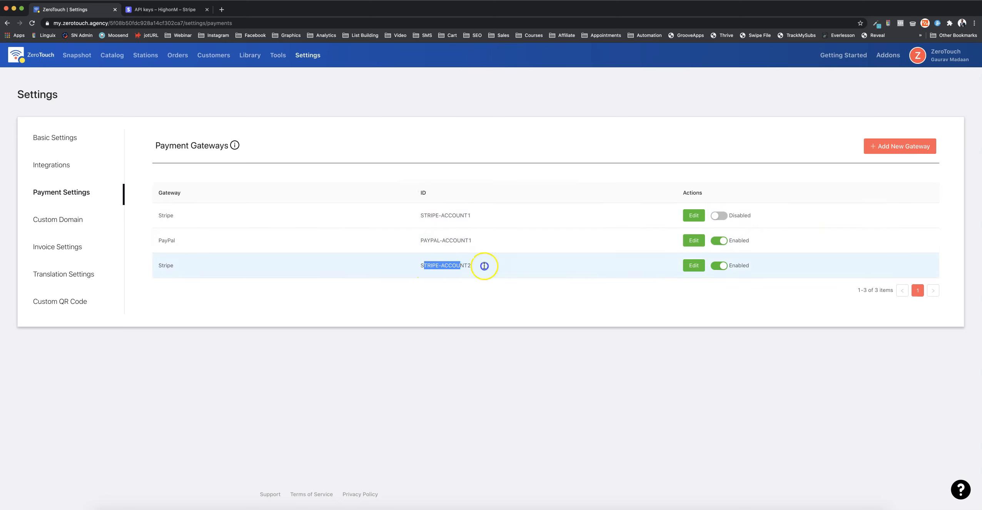
triple_click(514, 268)
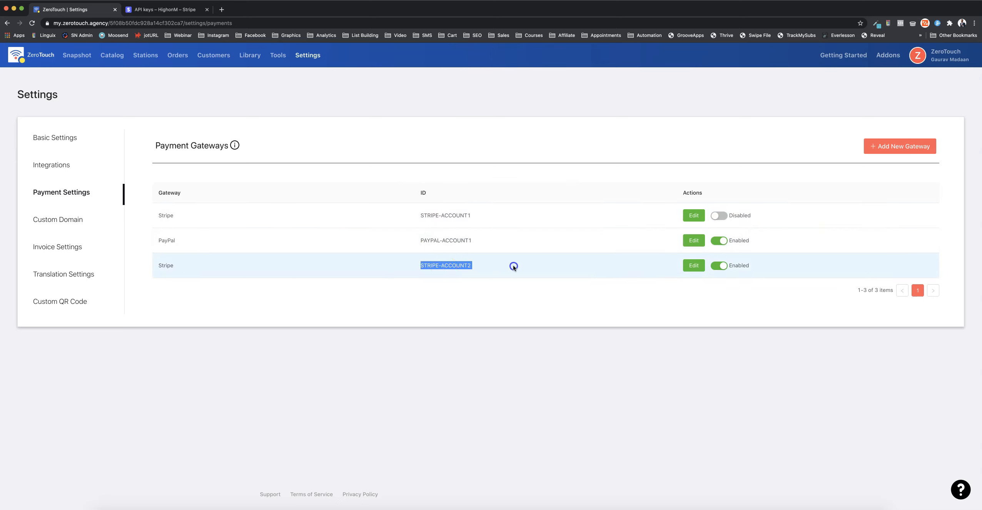
click(444, 267)
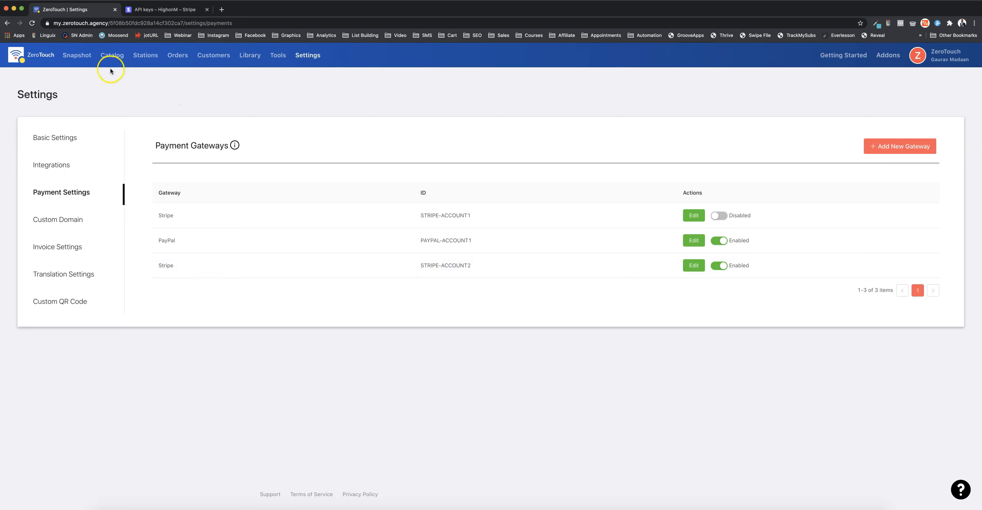
Open the Groceries UK catalog for editing and close the stray blob page
mouse_move(104, 61)
click(112, 77)
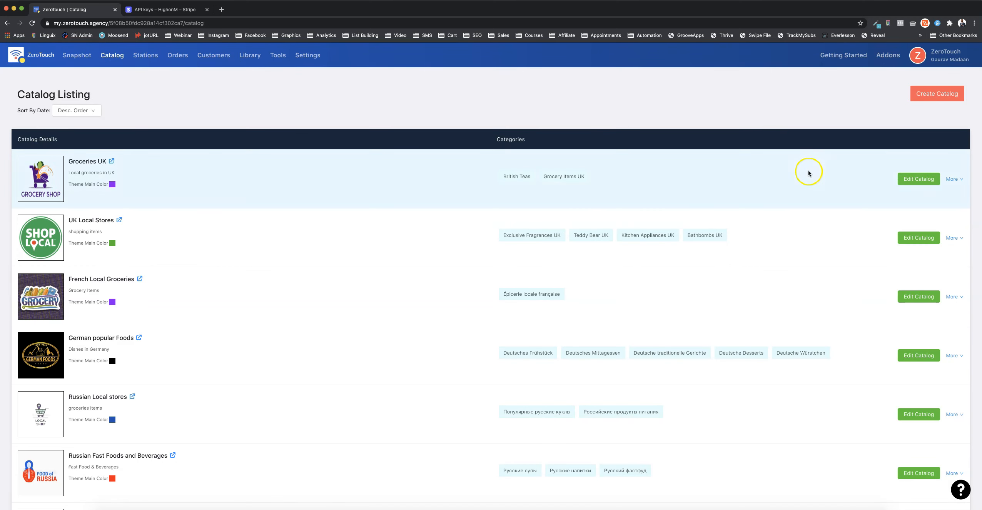
click(919, 179)
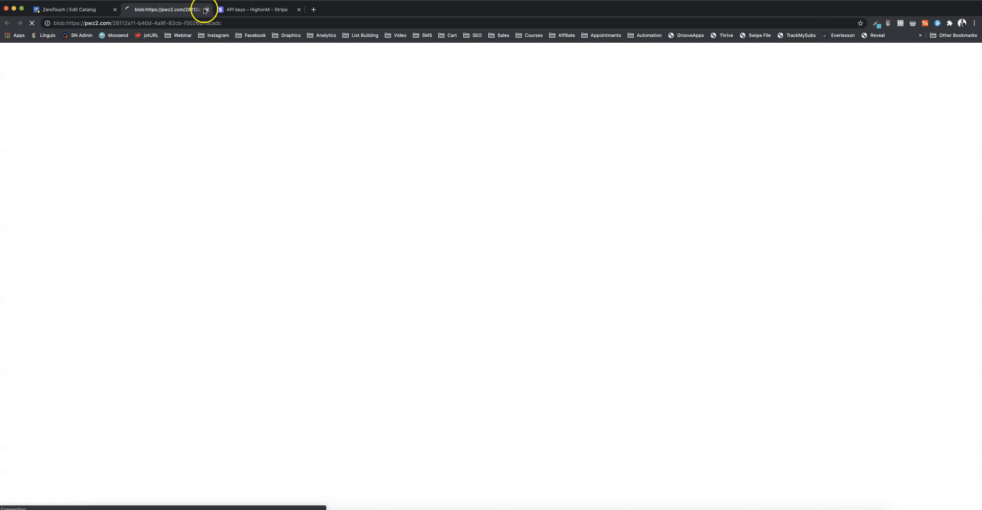
click(207, 9)
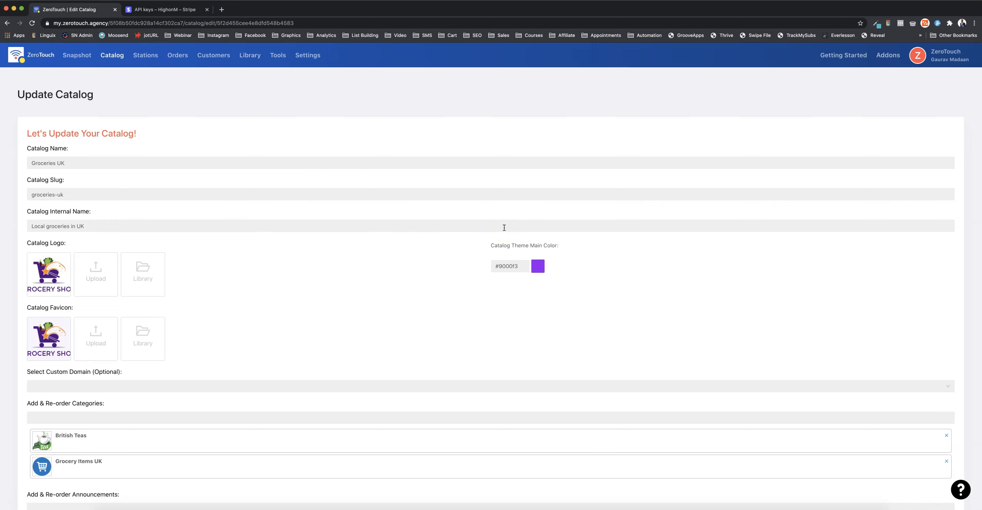
In the catalog's payment gateways, replace the entry shown only as a raw ID with STRIPE-ACCOUNT2 (Stripe), and save the catalog
scroll(404, 287, down, 10)
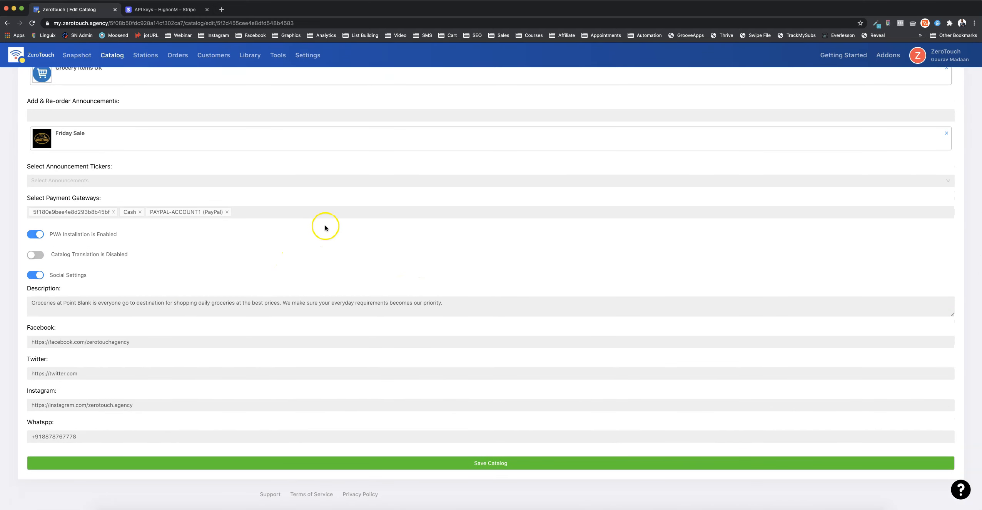
scroll(335, 227, up, 3)
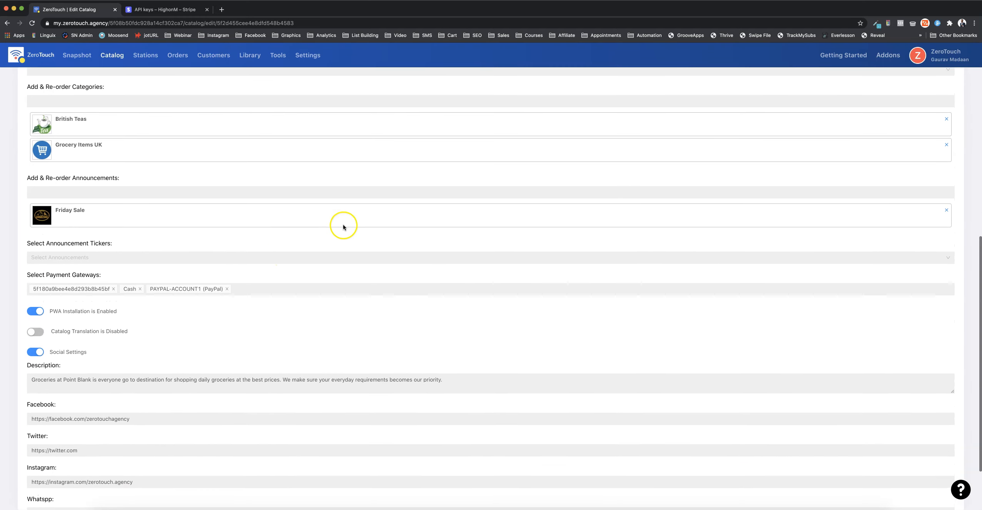
click(296, 288)
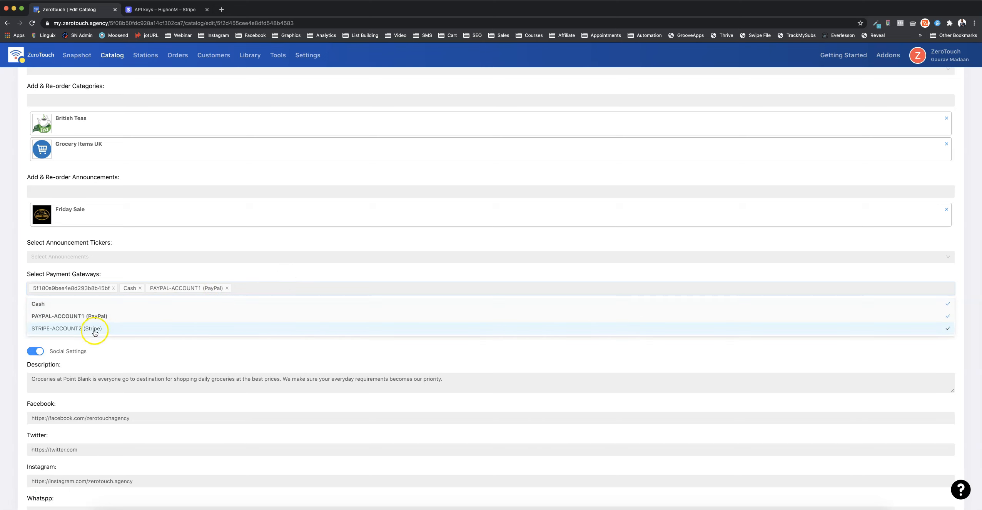
click(113, 288)
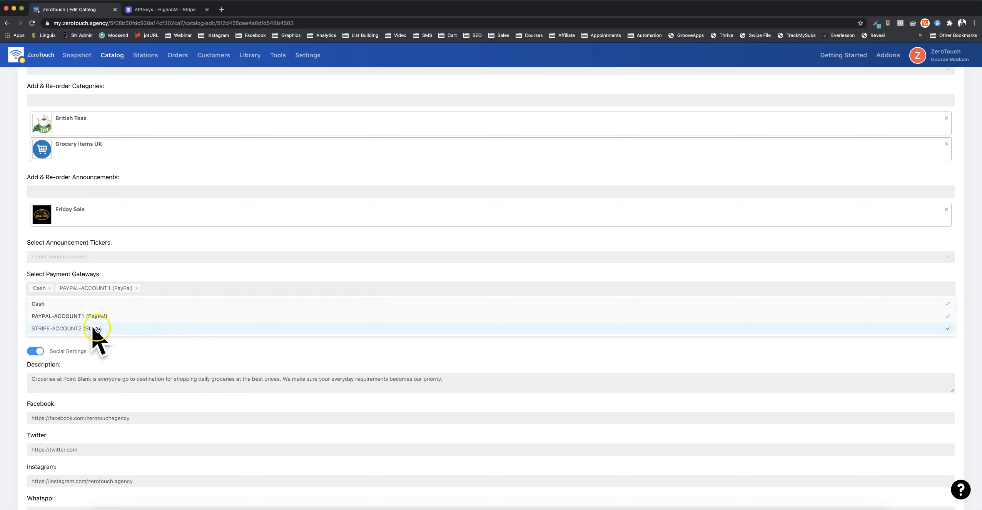
click(127, 332)
click(287, 273)
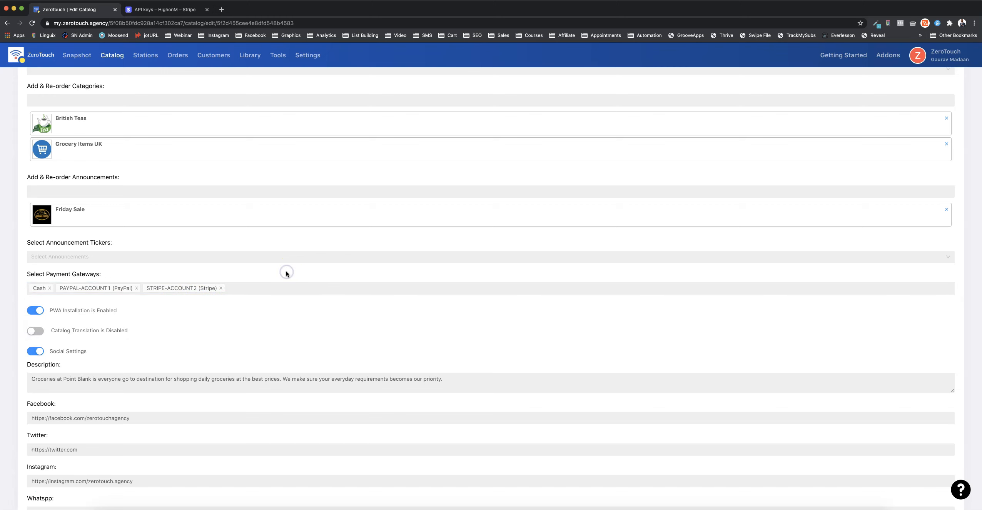
scroll(266, 344, down, 3)
click(486, 467)
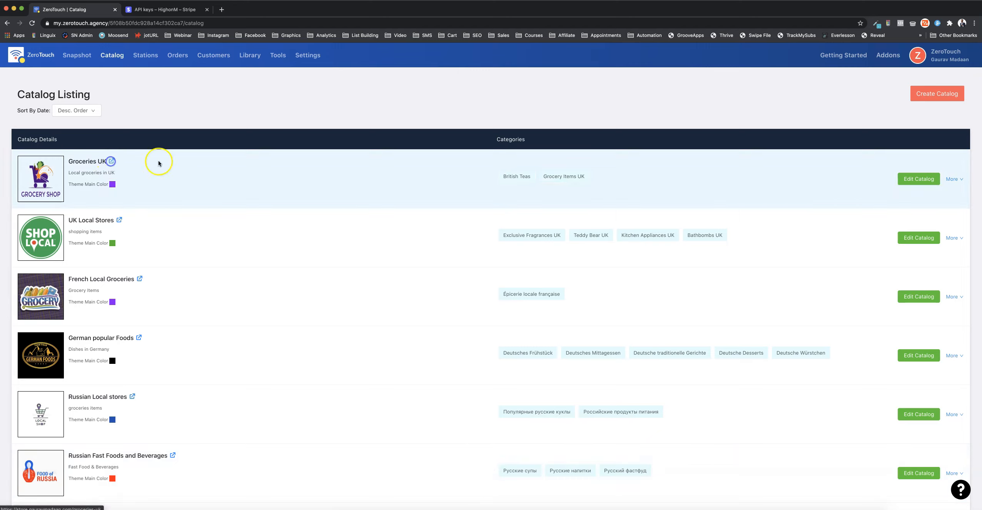
Open the Groceries UK storefront from the catalog listing and close its duplicate page
double_click(111, 161)
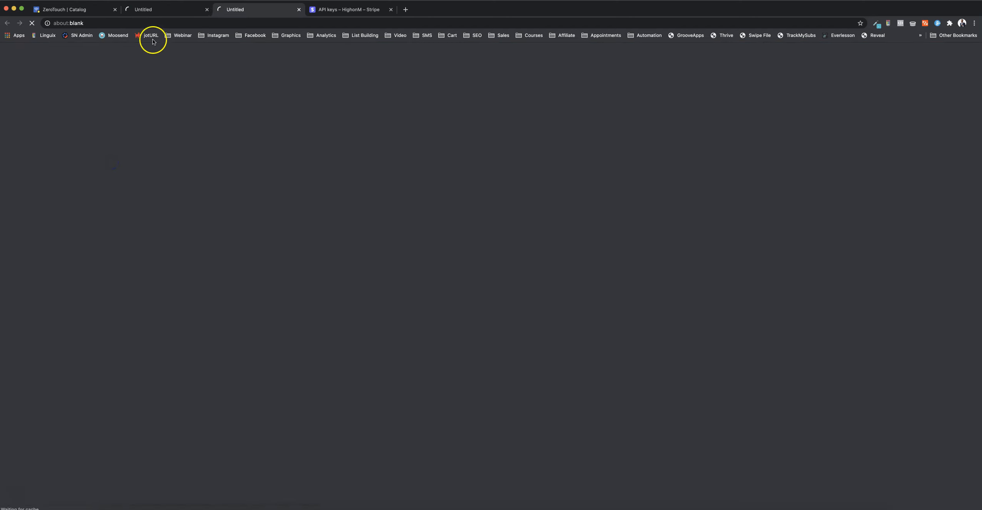
click(207, 10)
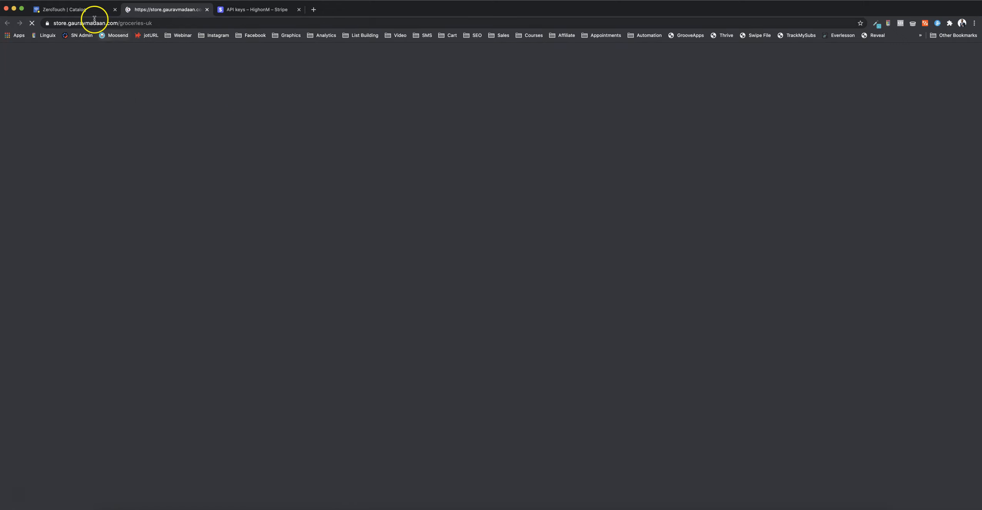
click(74, 10)
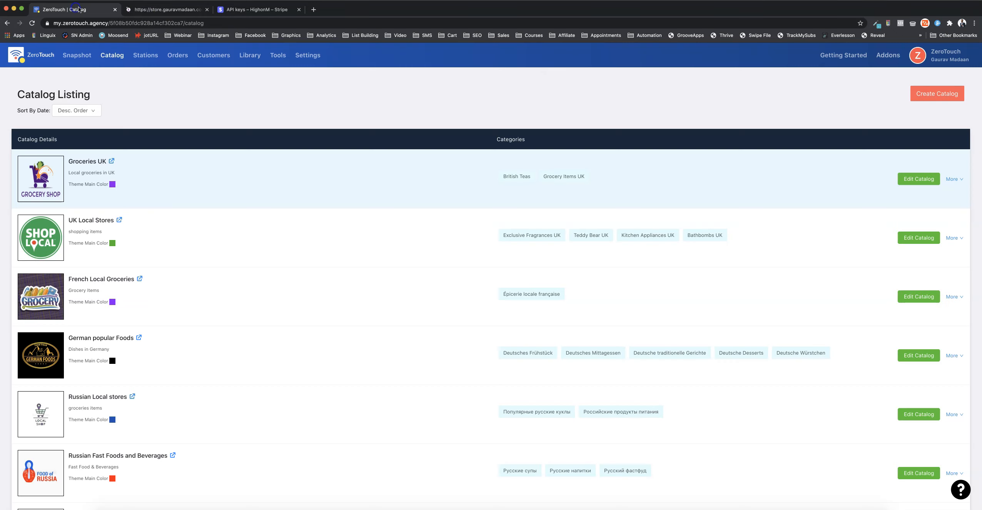
click(166, 12)
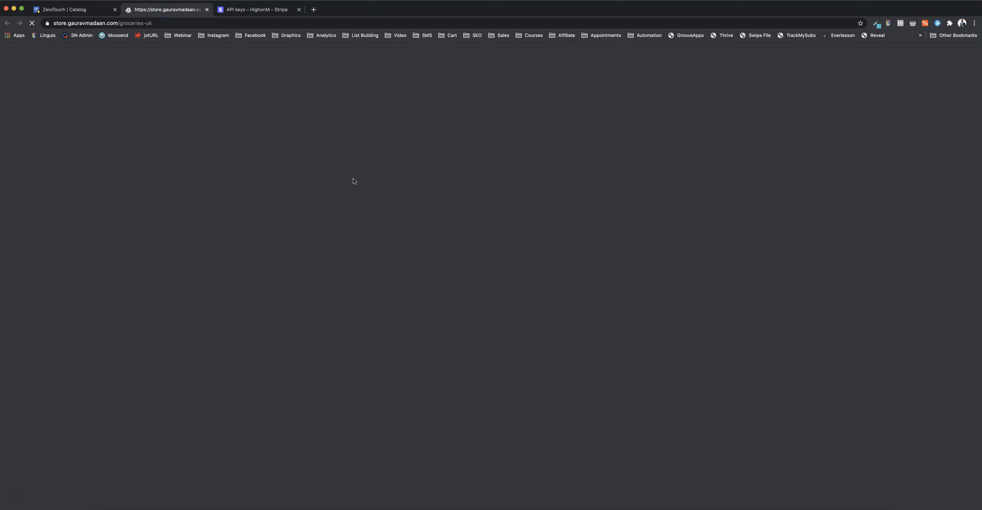
Add one Herbal tea peppermint and one MENTHOS GREEN TEA to the order and open the cart
scroll(491, 240, down, 3)
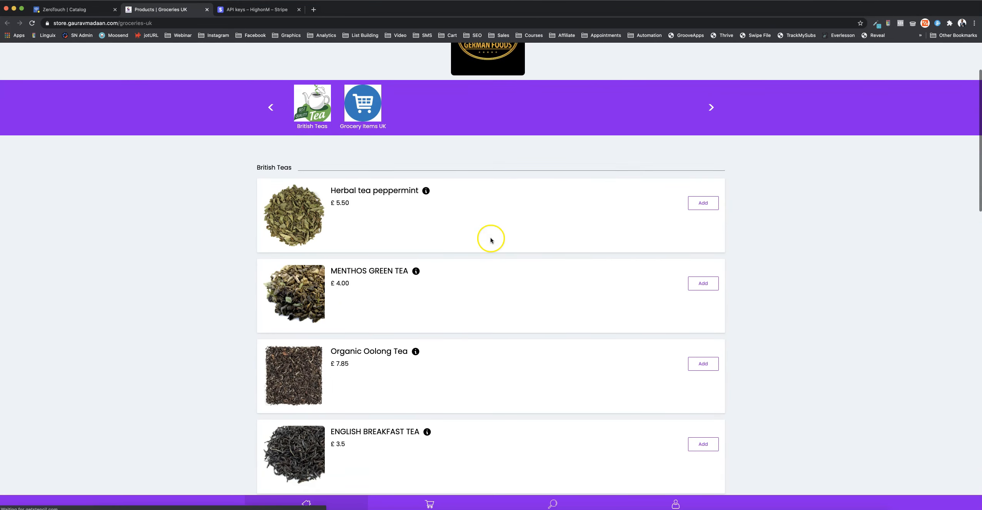
click(703, 175)
click(706, 256)
click(430, 504)
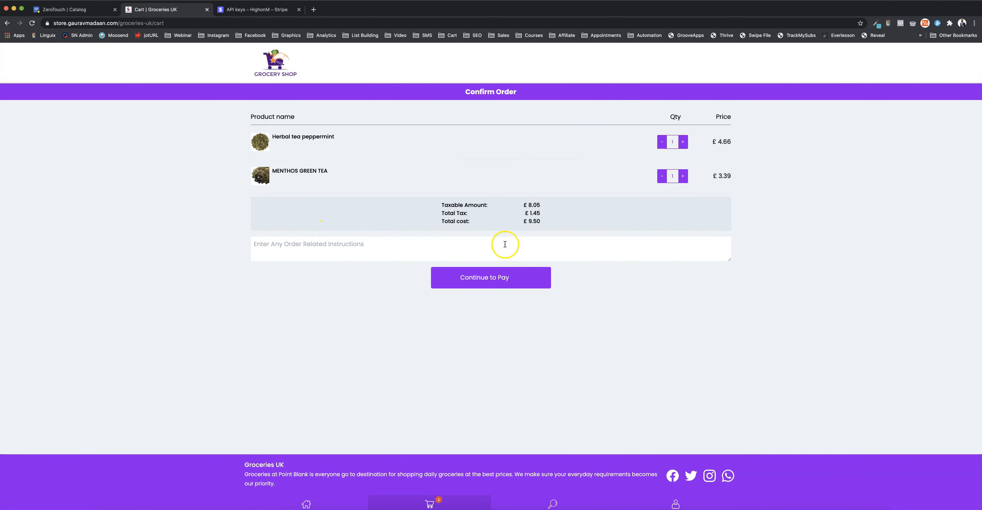
Continue to payment, choose Credit Card (Powered by Stripe) as the gateway and submit the order for payment
click(513, 278)
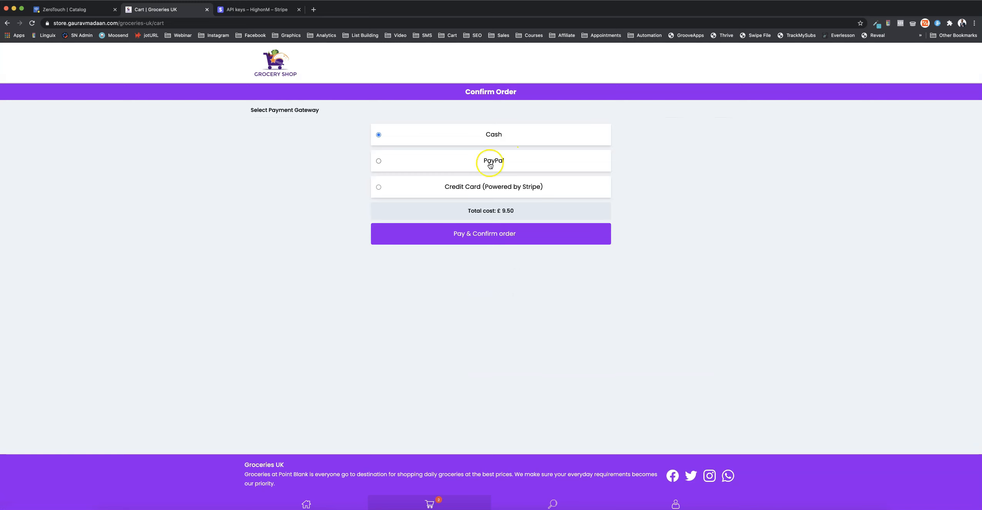
click(445, 187)
click(517, 239)
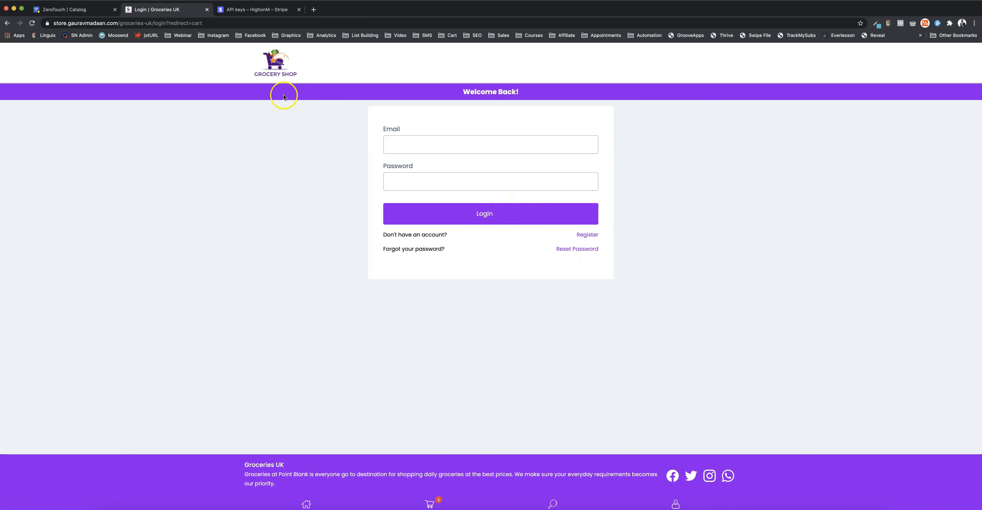
Leave the customer login for the storefront's product page and switch back to the ZeroTouch catalog listing
click(284, 71)
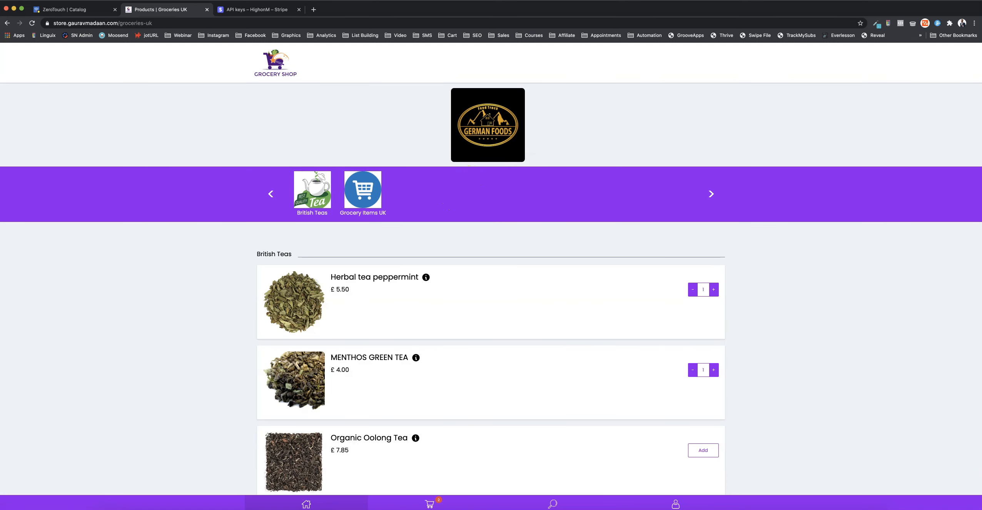
click(66, 9)
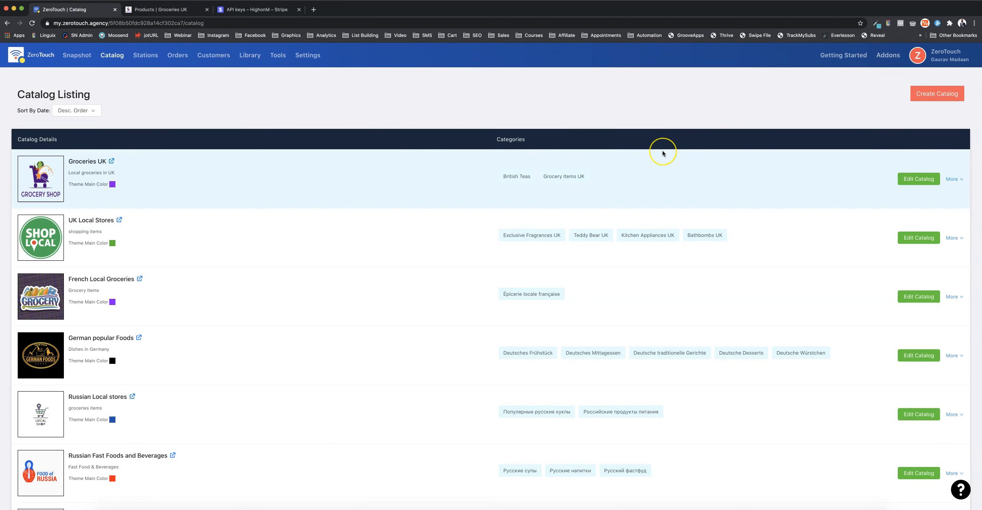